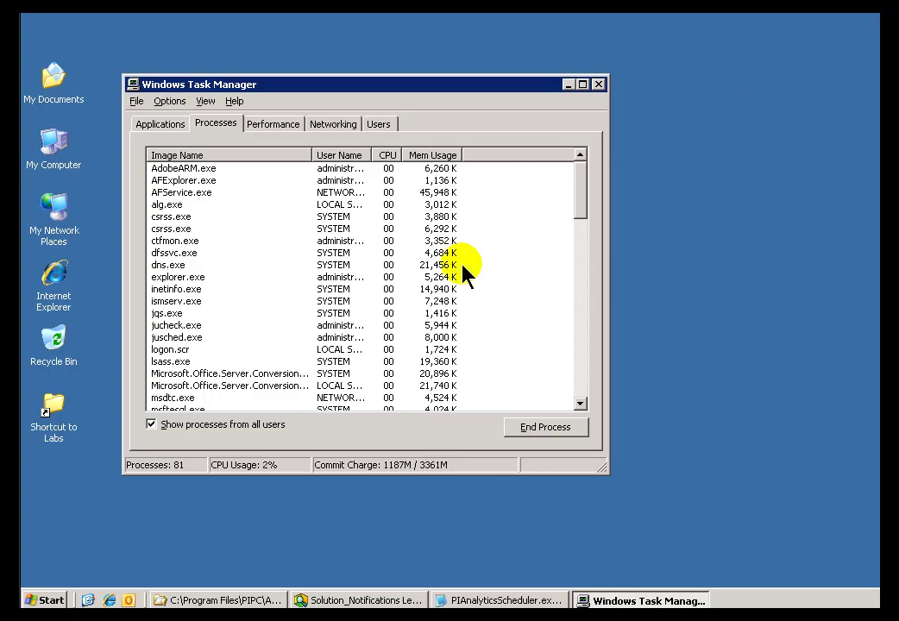
Sort the process list by name and locate the PIAnalyticsProcessor.exe and PIAnalyticsScheduler.exe rows.
click(170, 161)
click(170, 160)
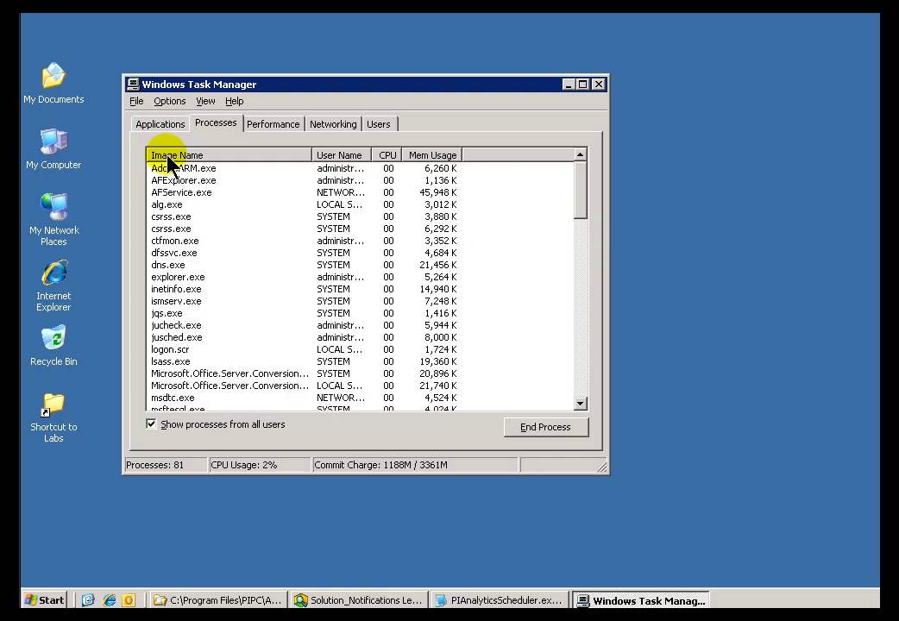
click(581, 355)
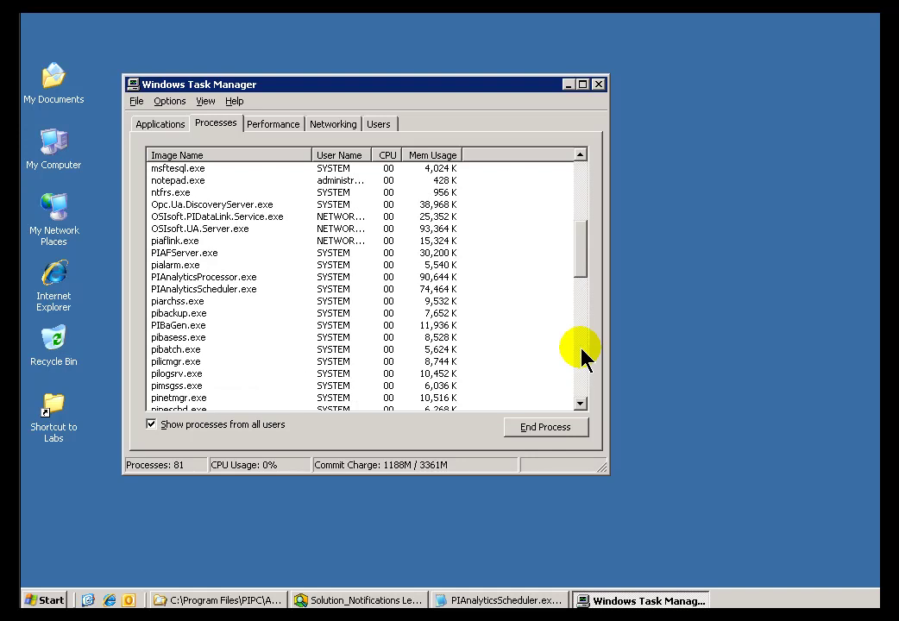
click(173, 280)
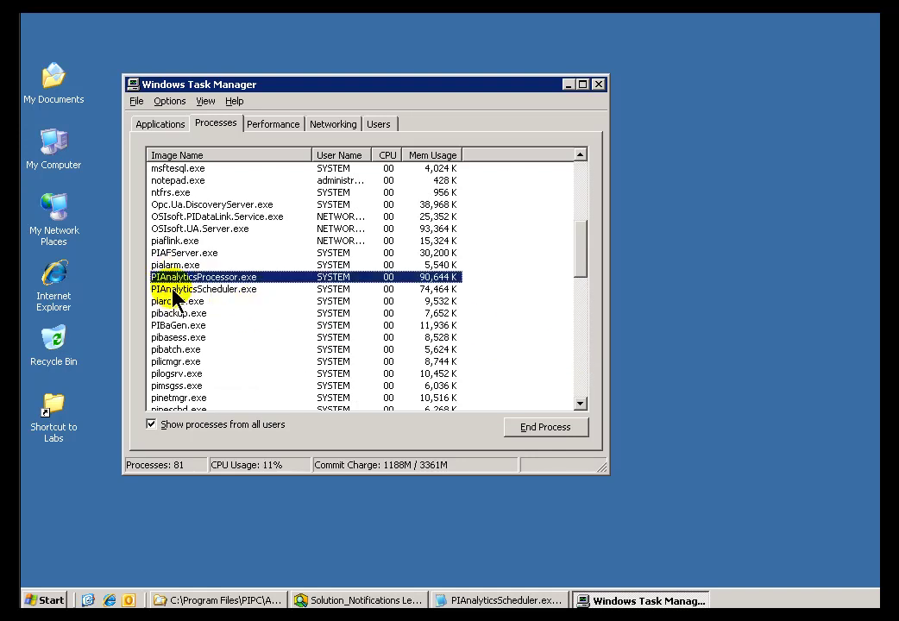
click(175, 290)
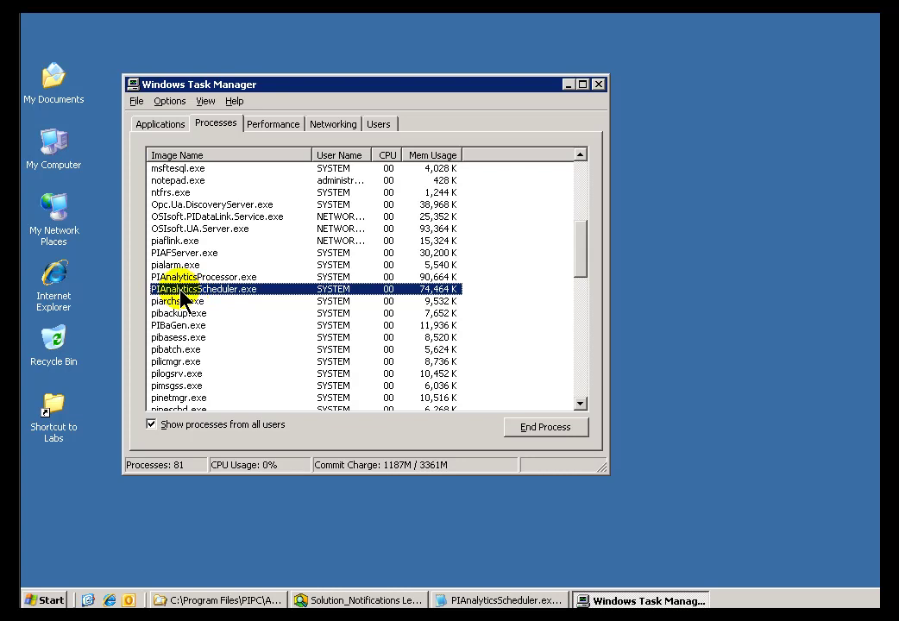
Confirm both PIAnalytics processes are running as SYSTEM, then close Task Manager.
click(190, 277)
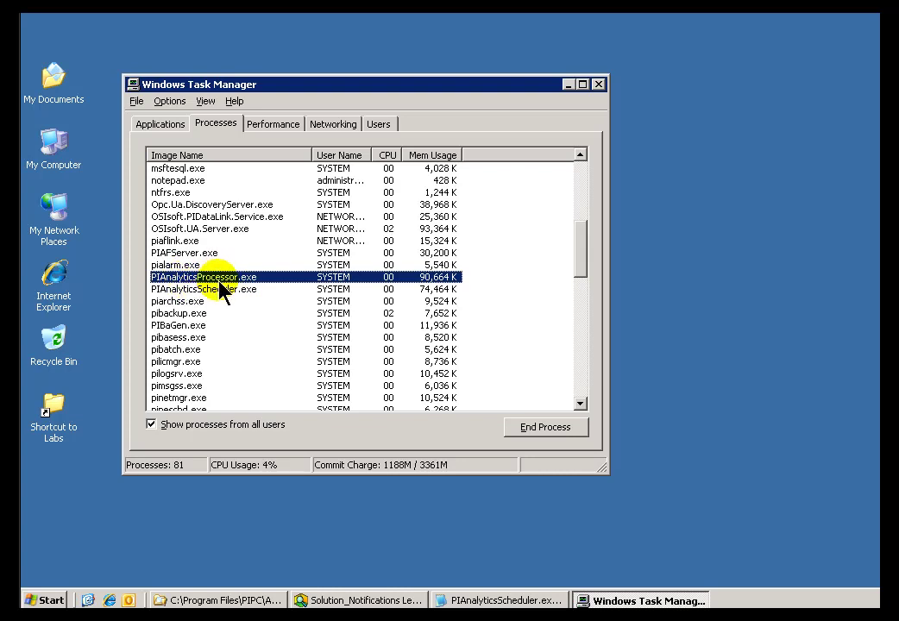
click(223, 291)
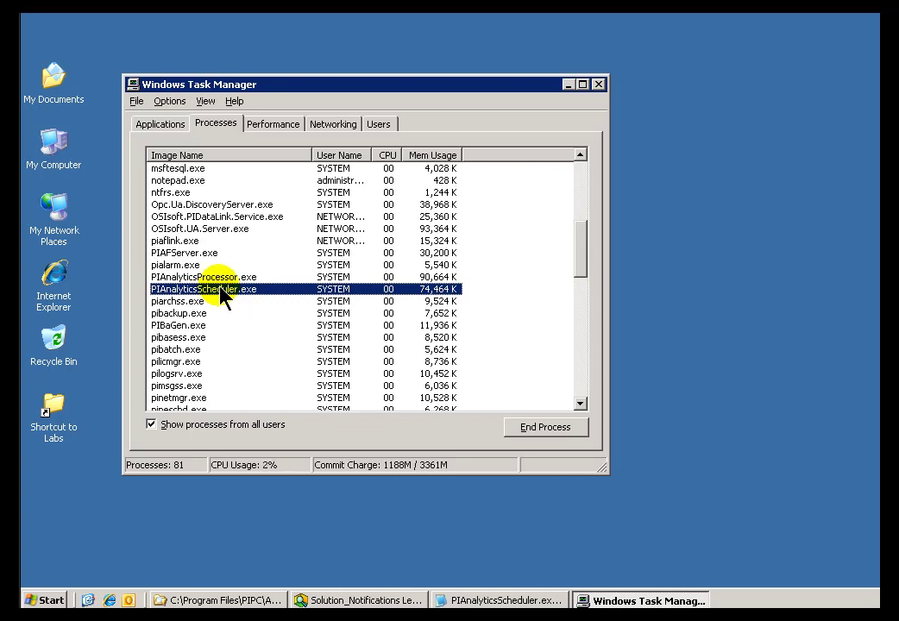
click(210, 278)
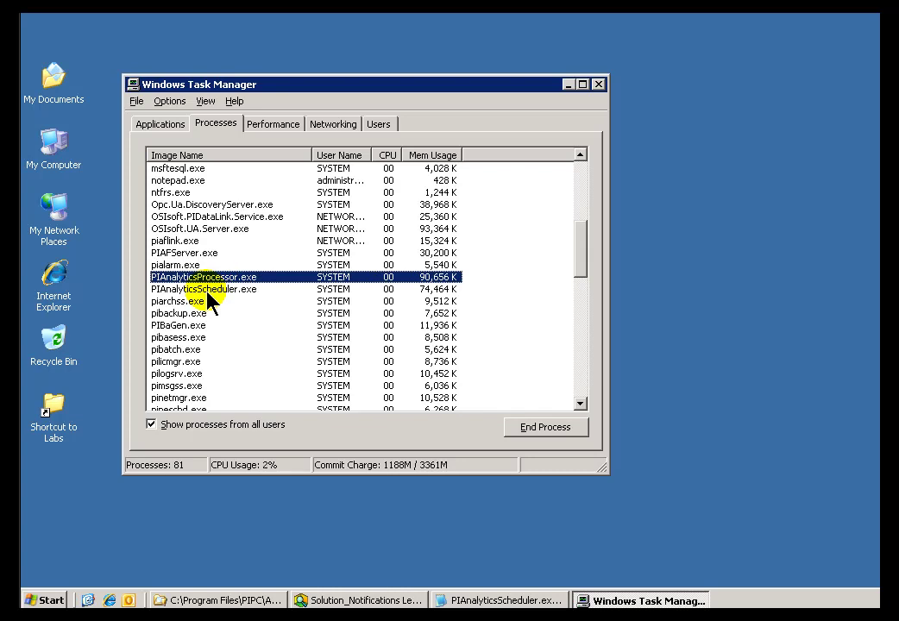
click(192, 290)
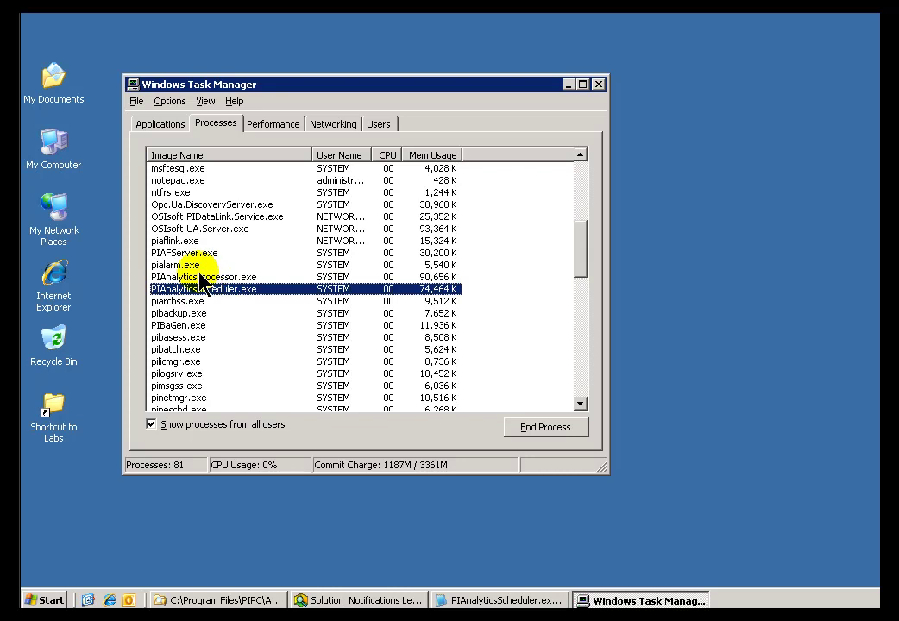
click(207, 278)
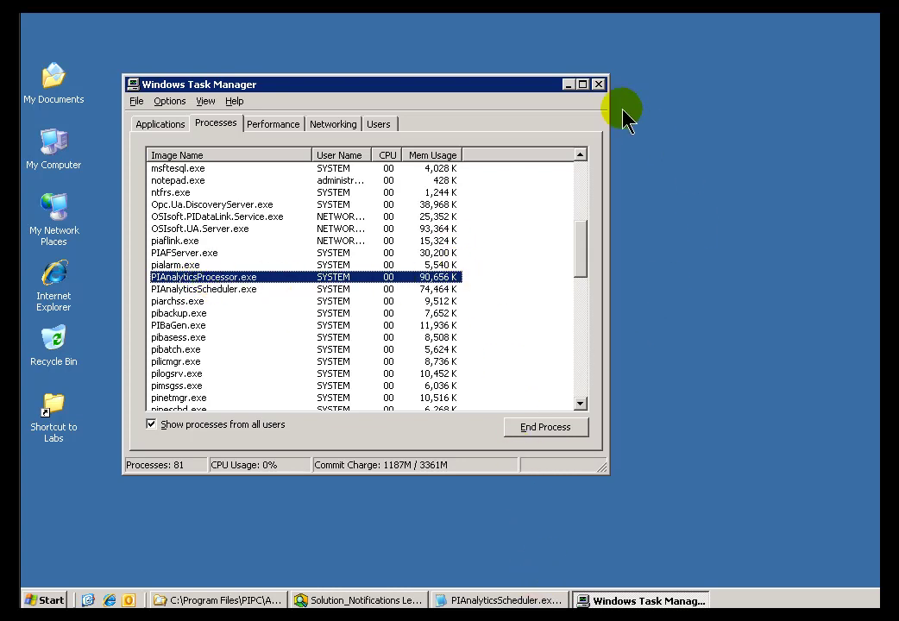
click(597, 83)
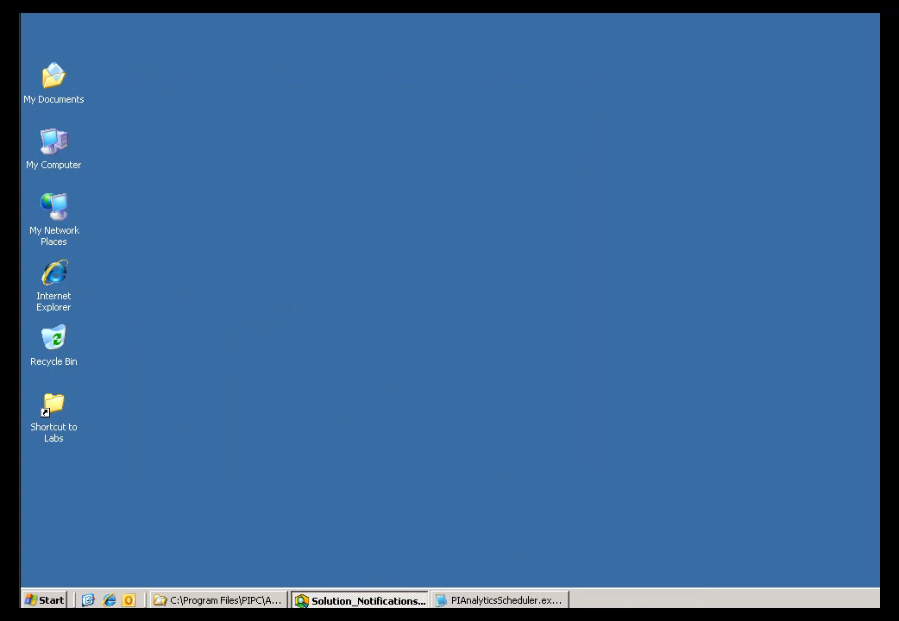
Bring up PIAnalyticsScheduler.exe.config in Notepad via the Analytics folder window.
click(259, 599)
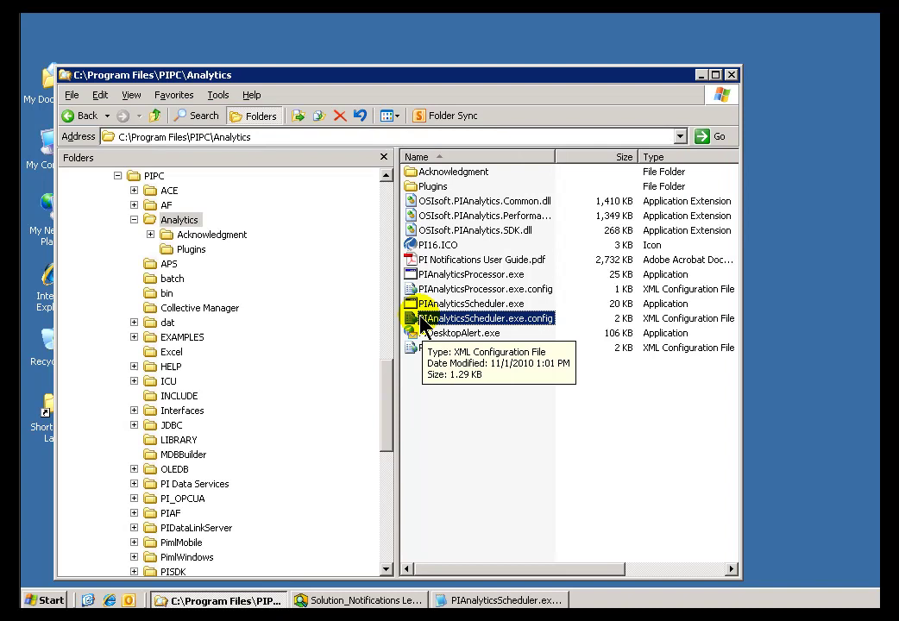
click(483, 599)
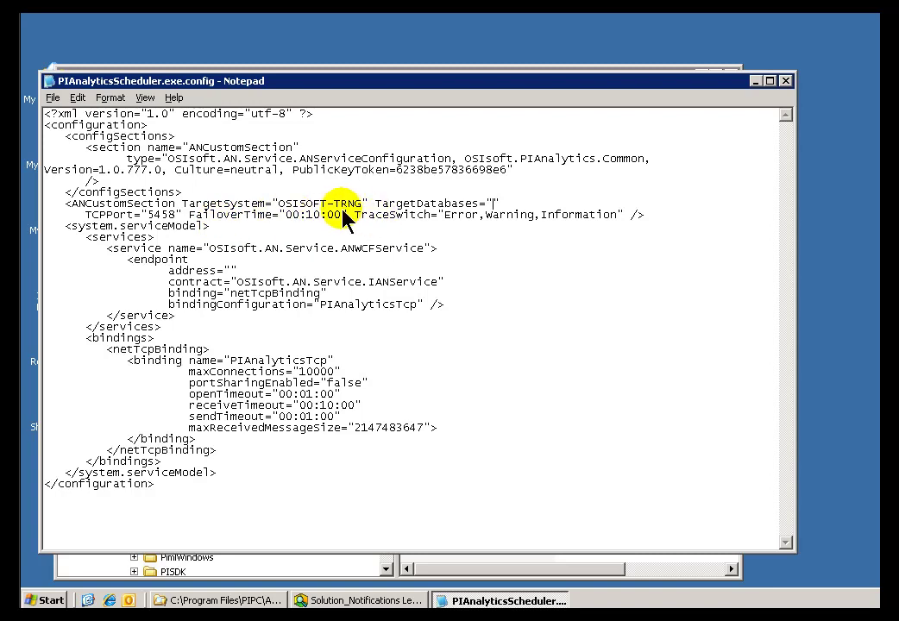
drag(279, 205, 359, 203)
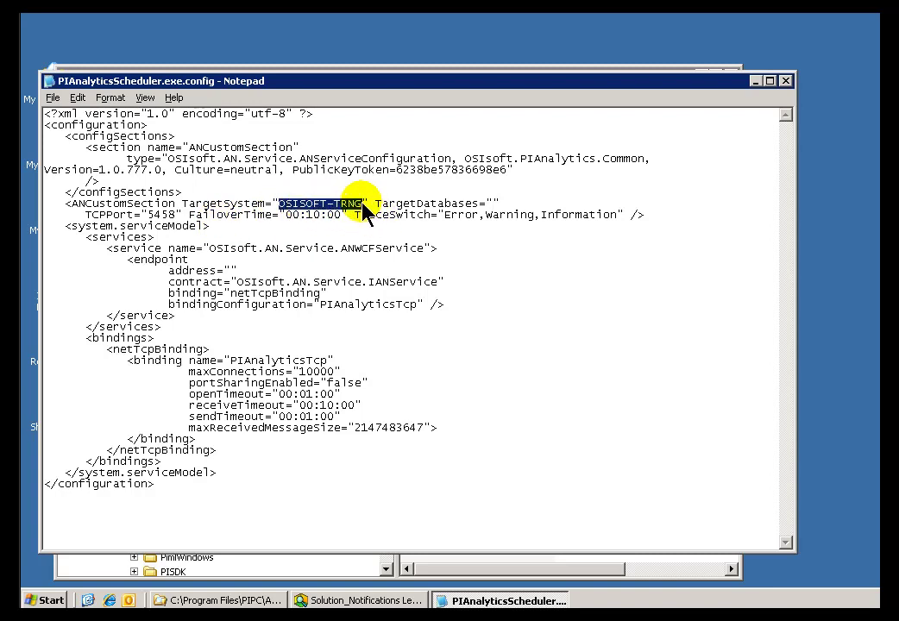
click(491, 205)
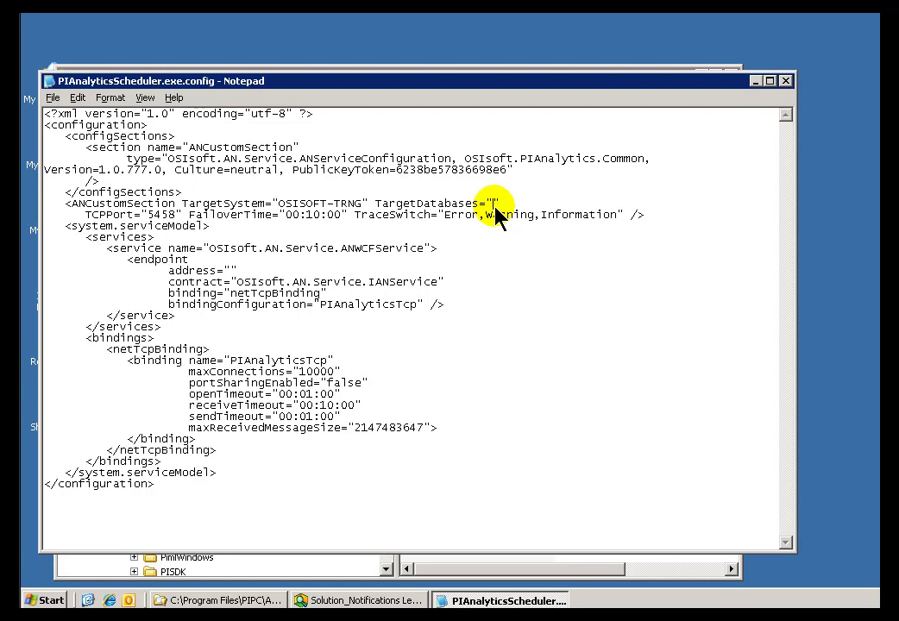
drag(487, 205, 510, 208)
text("")
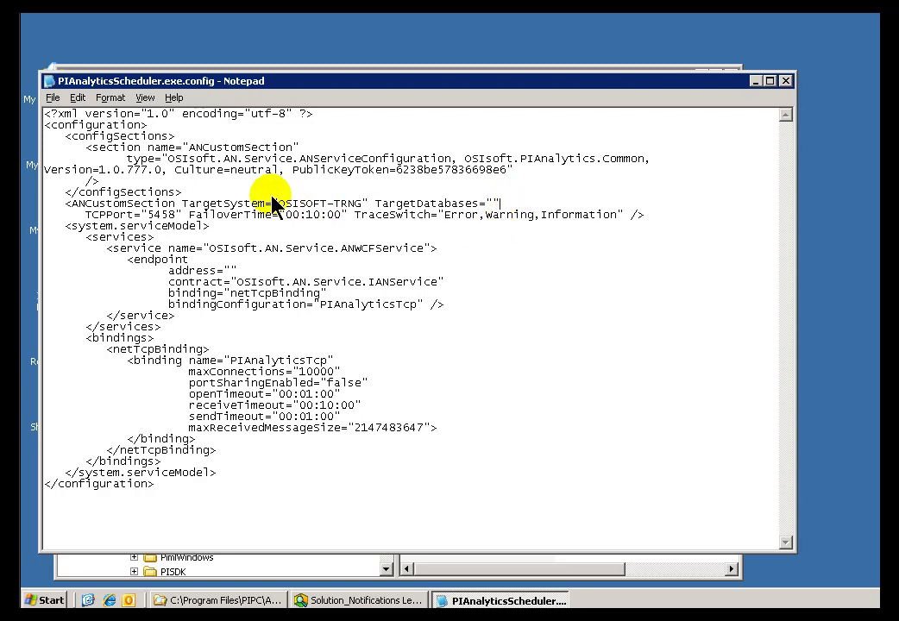
drag(278, 205, 363, 206)
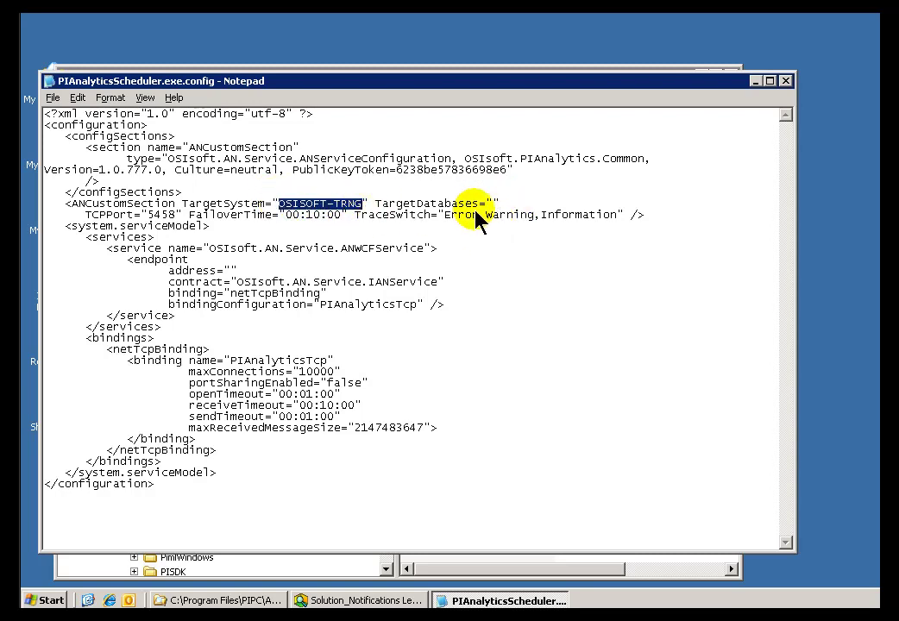
drag(489, 204, 506, 203)
click(505, 204)
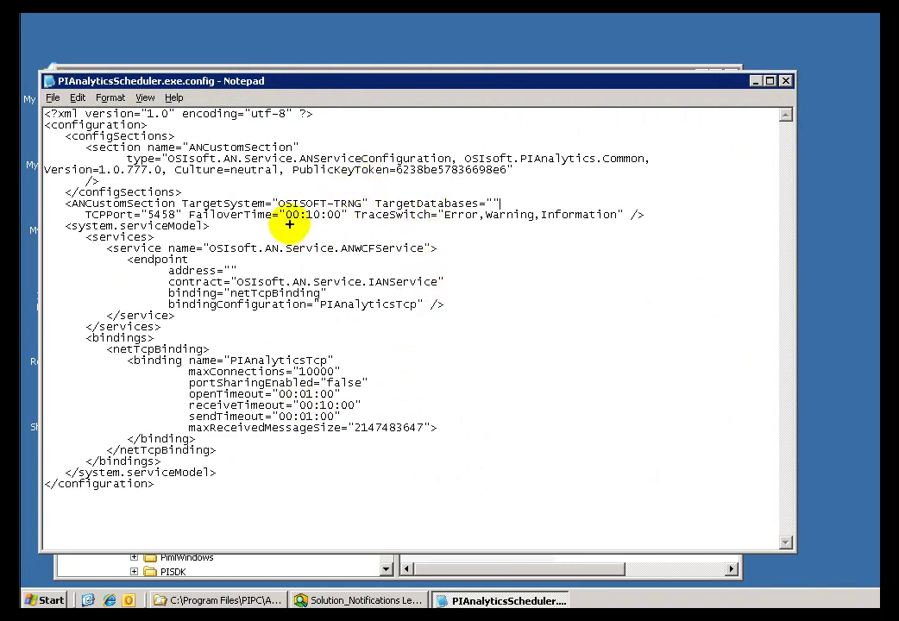
drag(282, 229, 366, 230)
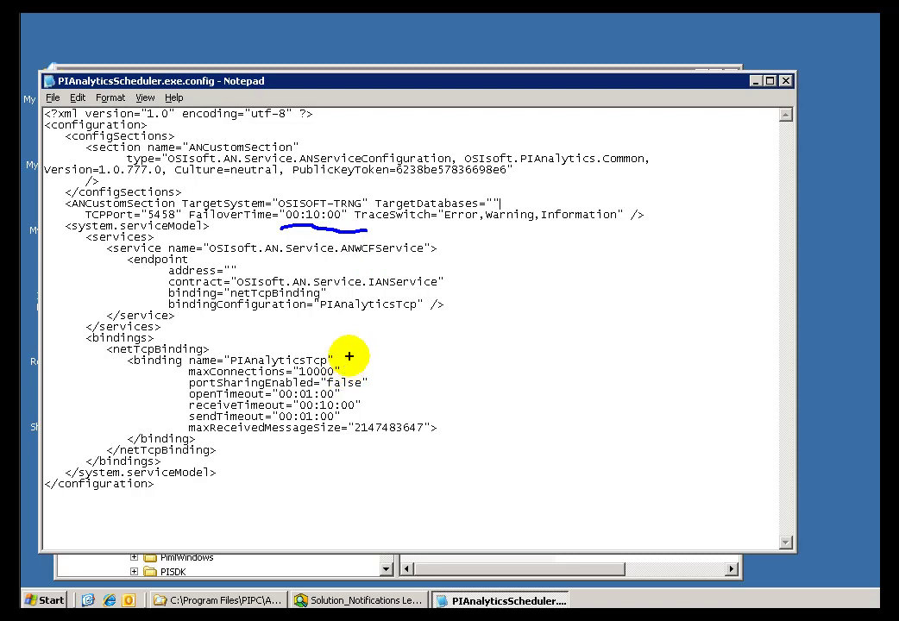
key(Escape)
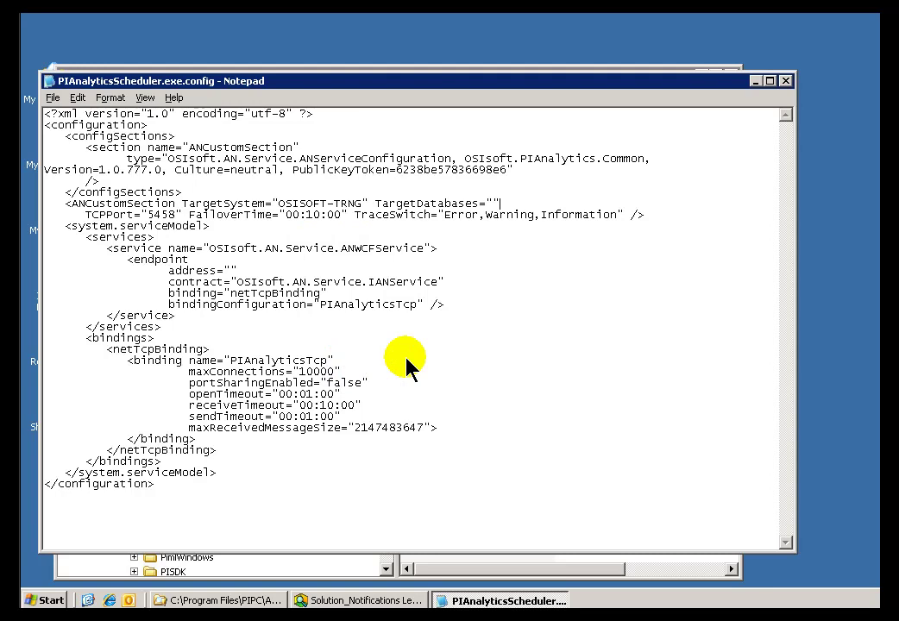
Check the Notification Settings Service tab showing osisoft-trng.virtuallabs.int as Primary, then return to the config file.
click(354, 602)
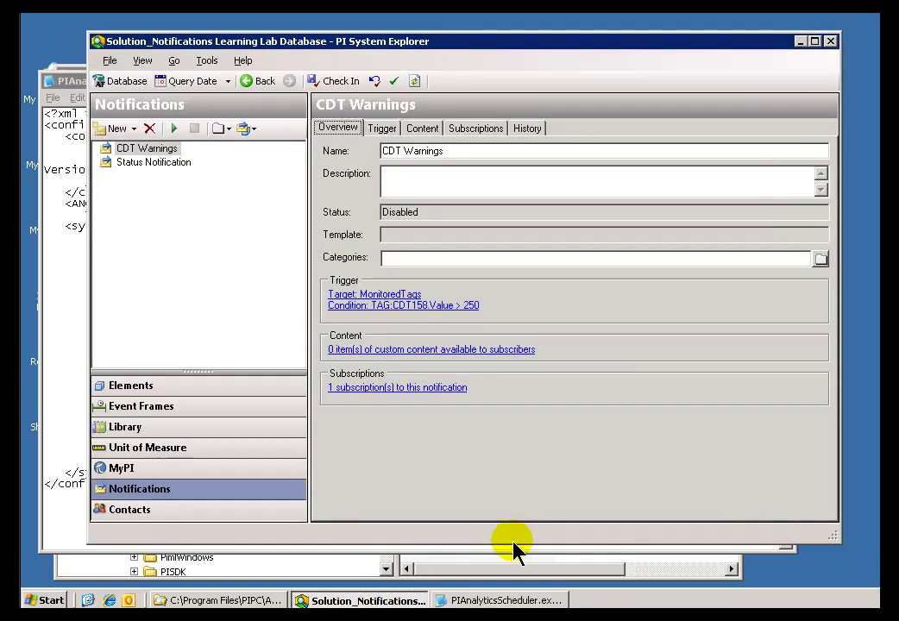
click(208, 62)
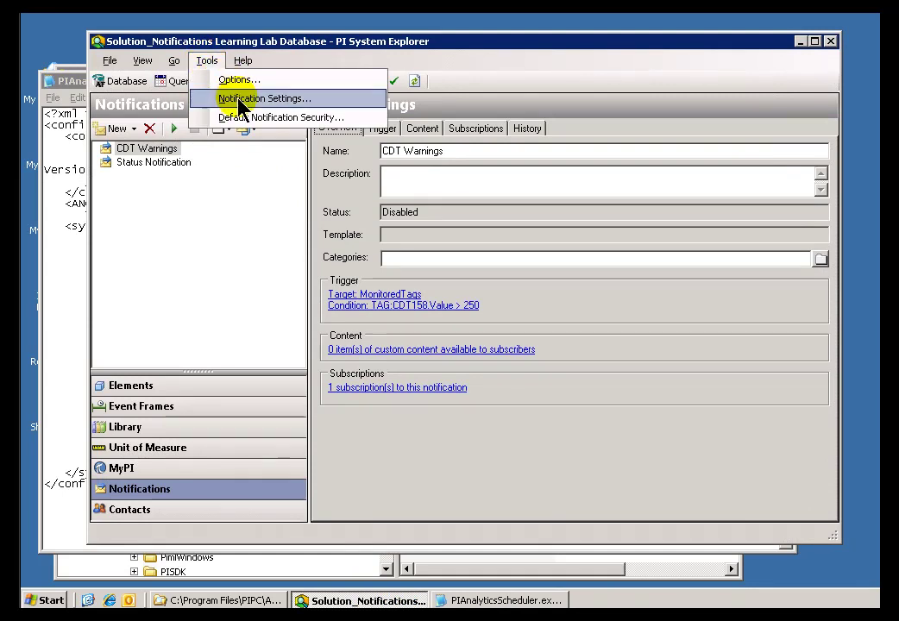
click(239, 100)
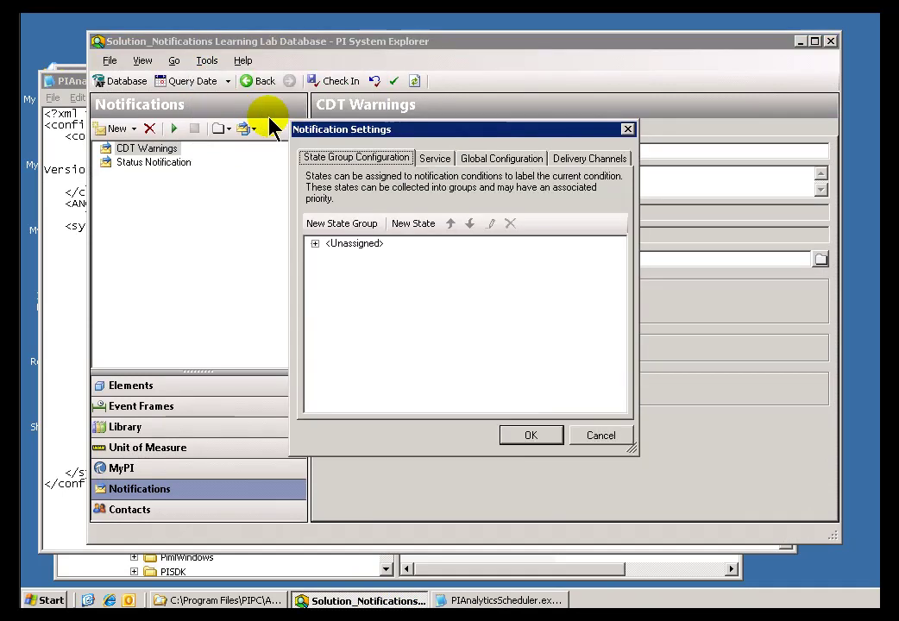
click(437, 160)
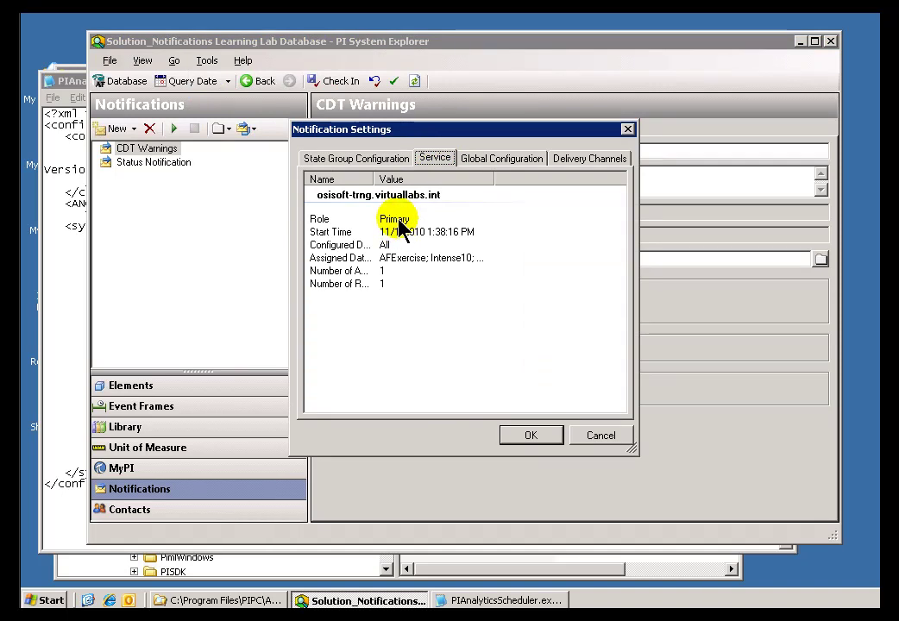
click(472, 599)
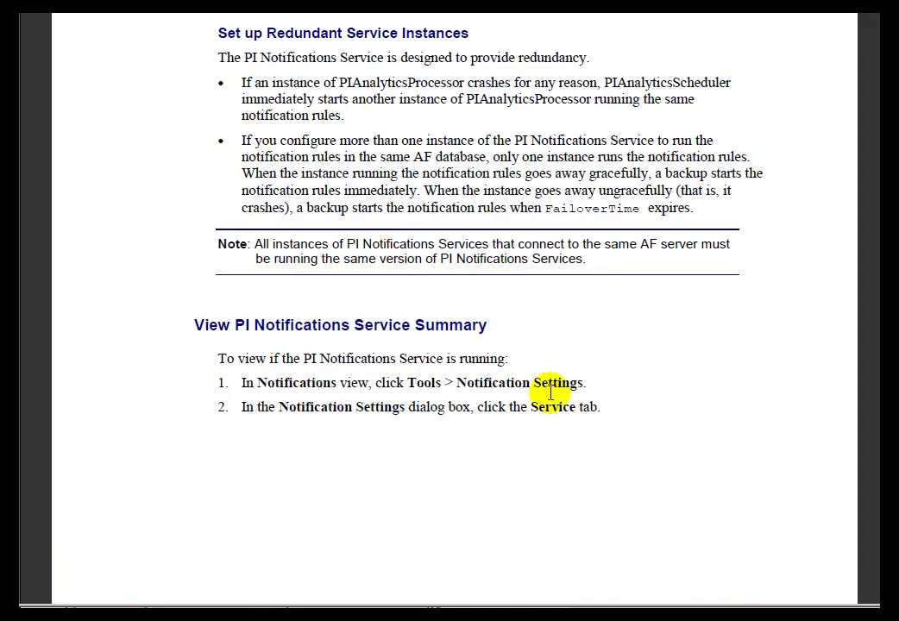
Page past the Set up Redundant Service Instances heading to the High Availability section.
drag(217, 33, 466, 31)
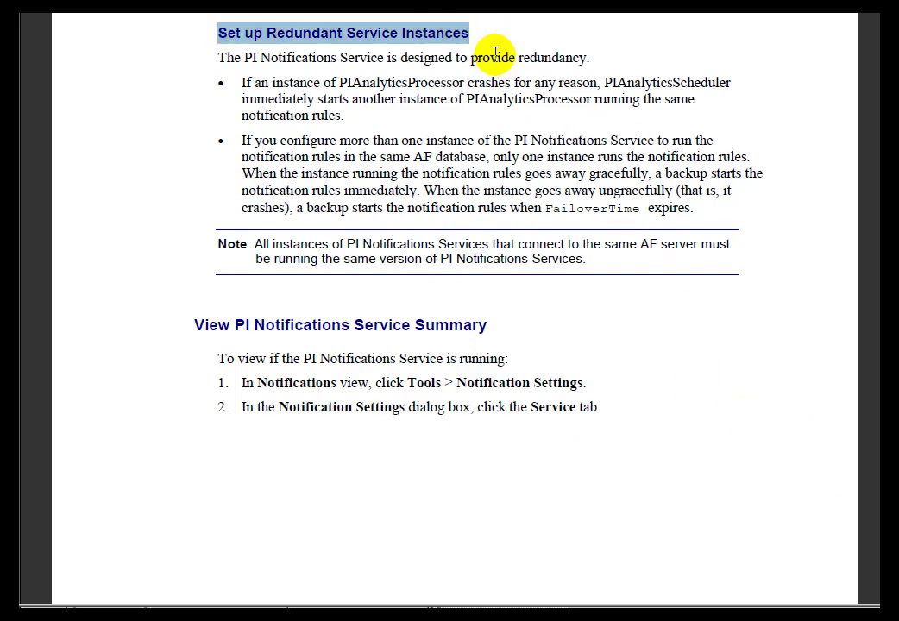
click(495, 56)
key(Page_Down)
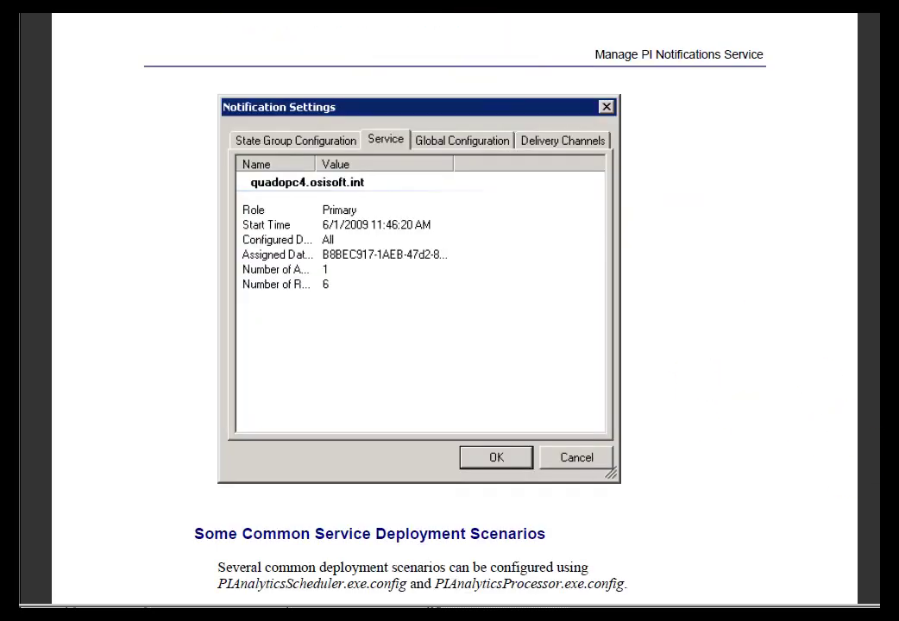
scroll(724, 477, down, 3)
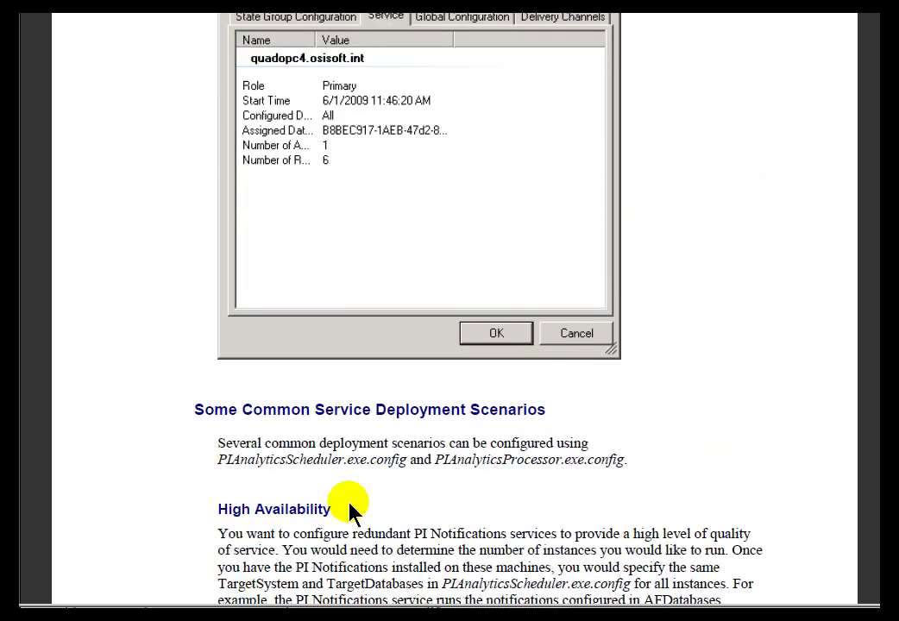
drag(338, 511, 194, 497)
click(418, 516)
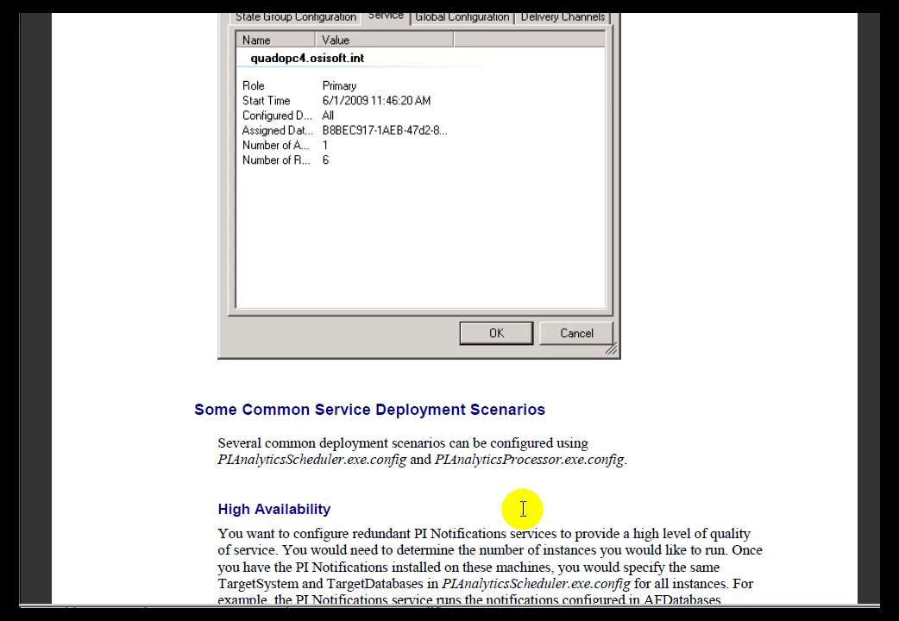